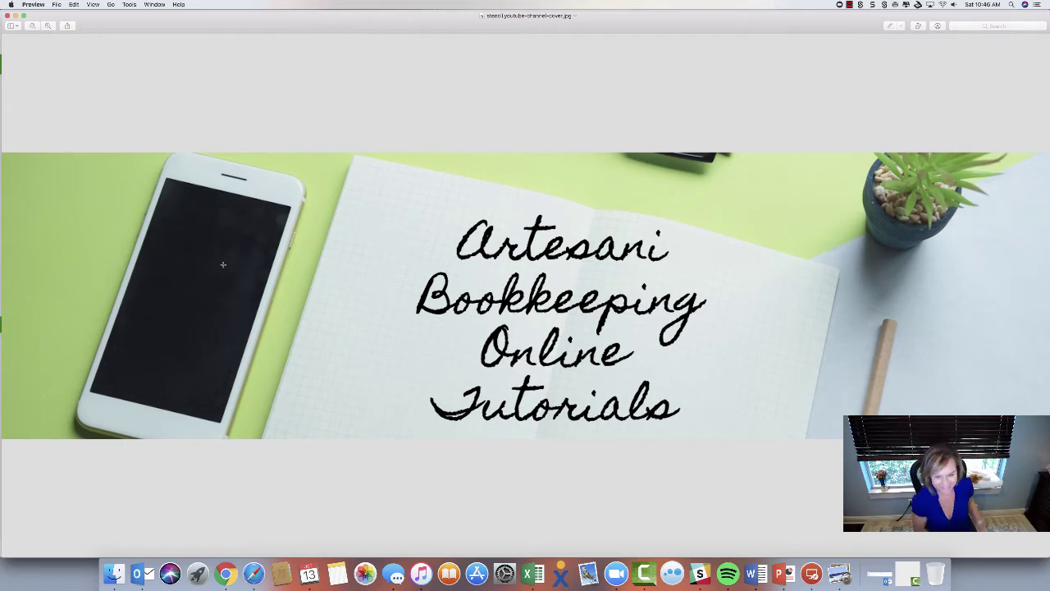
- Switch to the QuickBooks Online chart of accounts and review the Prepaid Rent account's type and detail type, then close its settings
{"action": "left_click", "coordinate": [15, 16]}
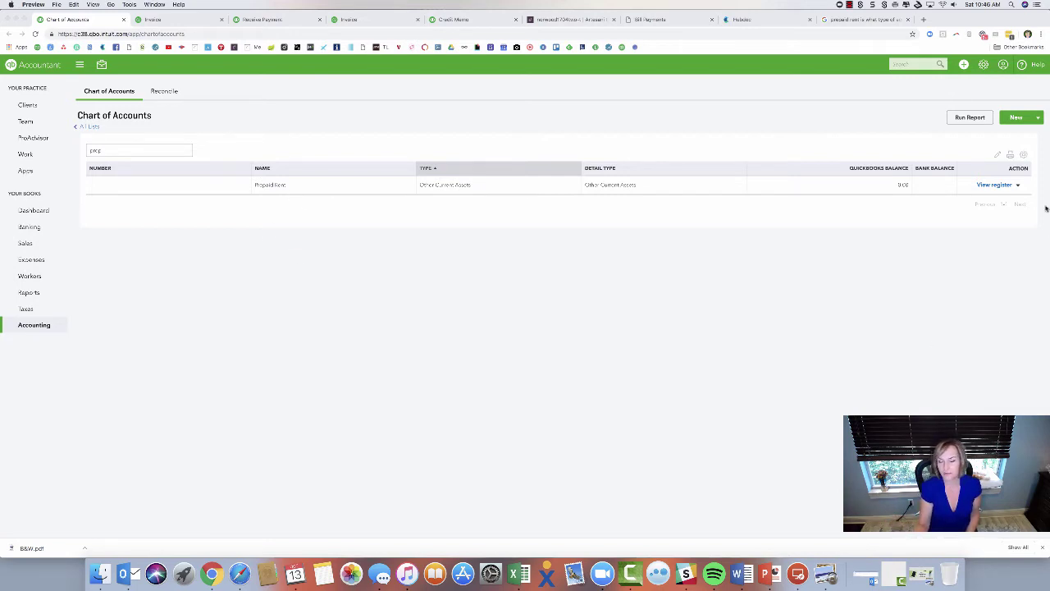
{"action": "left_click", "coordinate": [1019, 187]}
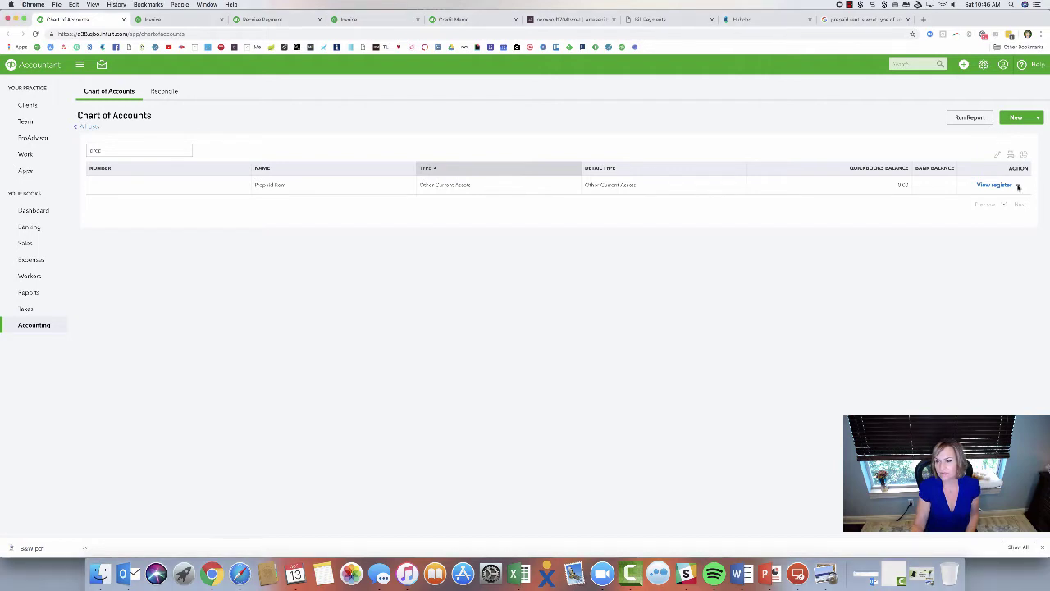
{"action": "left_click", "coordinate": [1018, 186]}
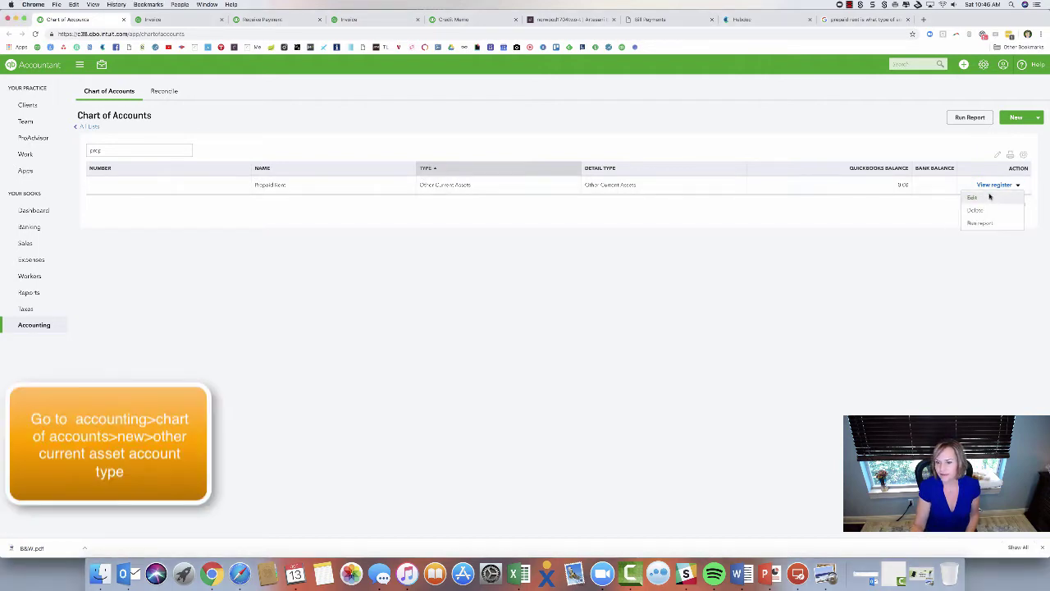
{"action": "left_click", "coordinate": [991, 197]}
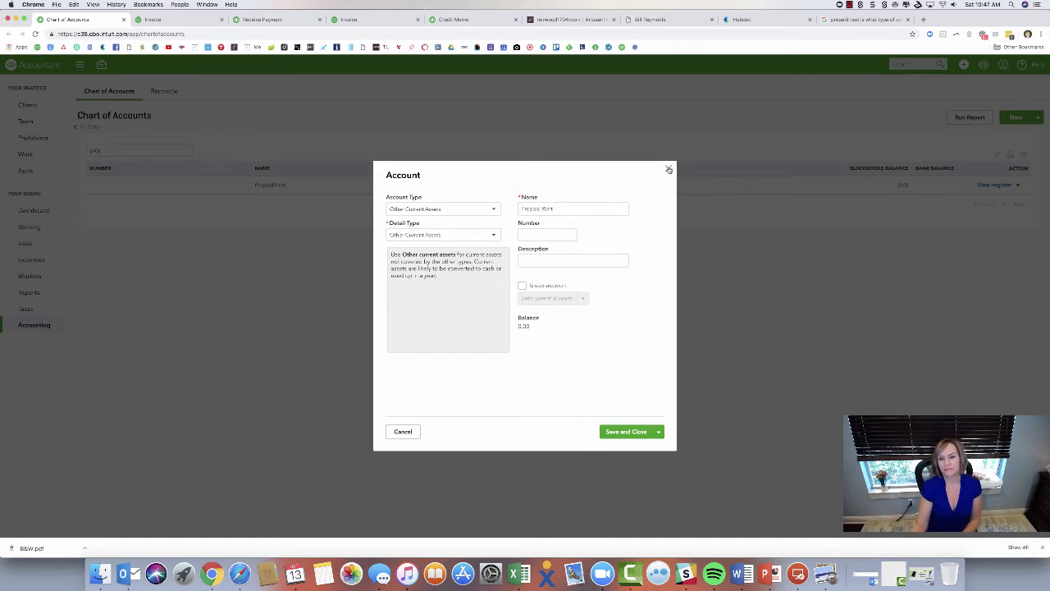
{"action": "left_click", "coordinate": [668, 168]}
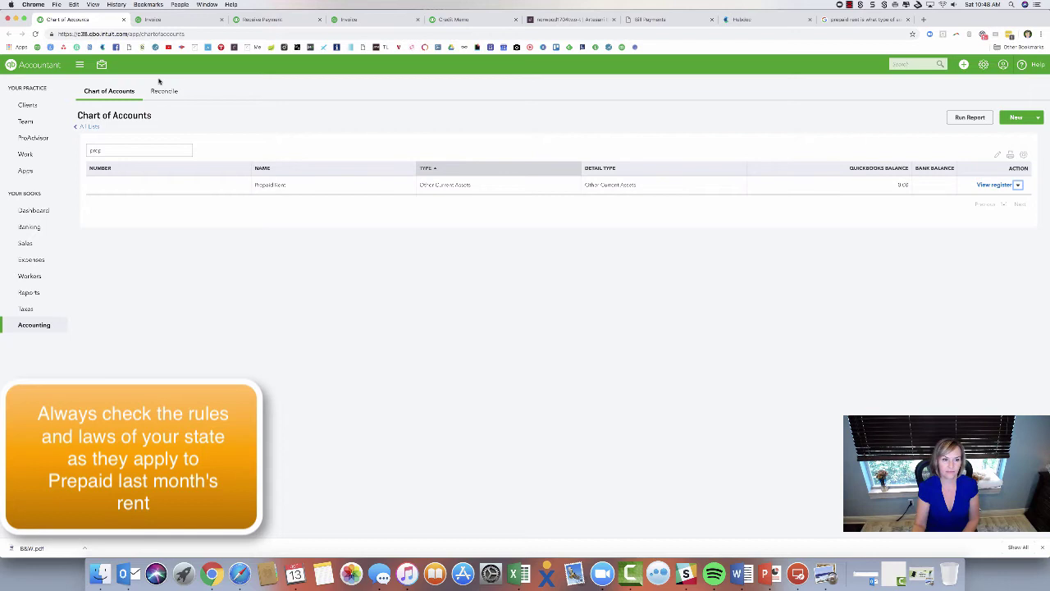
- Review the open October 2017 invoice, its received payment, the October 2018 rent invoice and the prepaid rent credit memo
{"action": "left_click", "coordinate": [201, 20]}
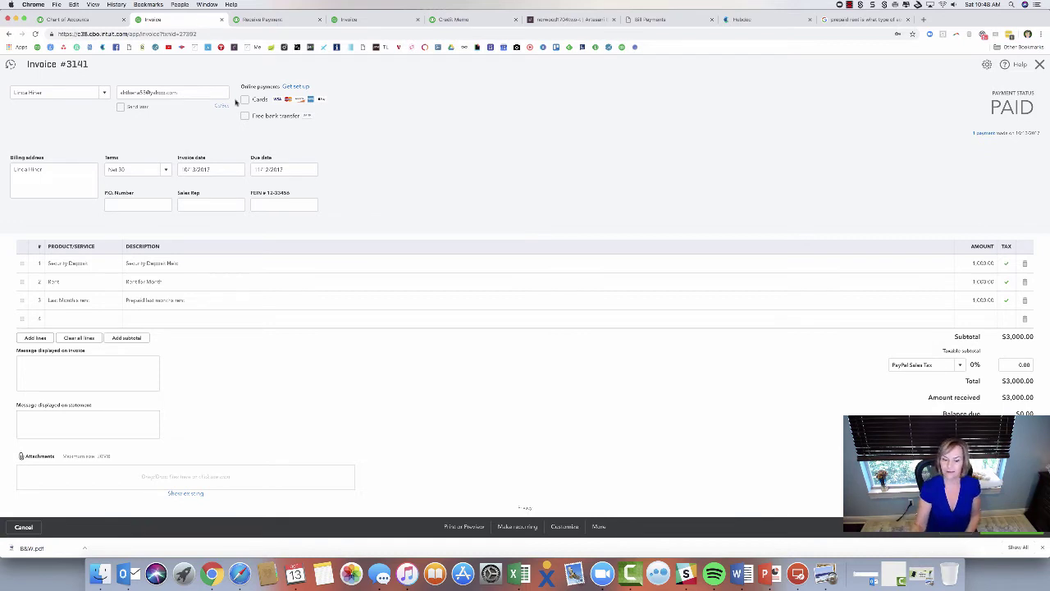
{"action": "left_click", "coordinate": [258, 20]}
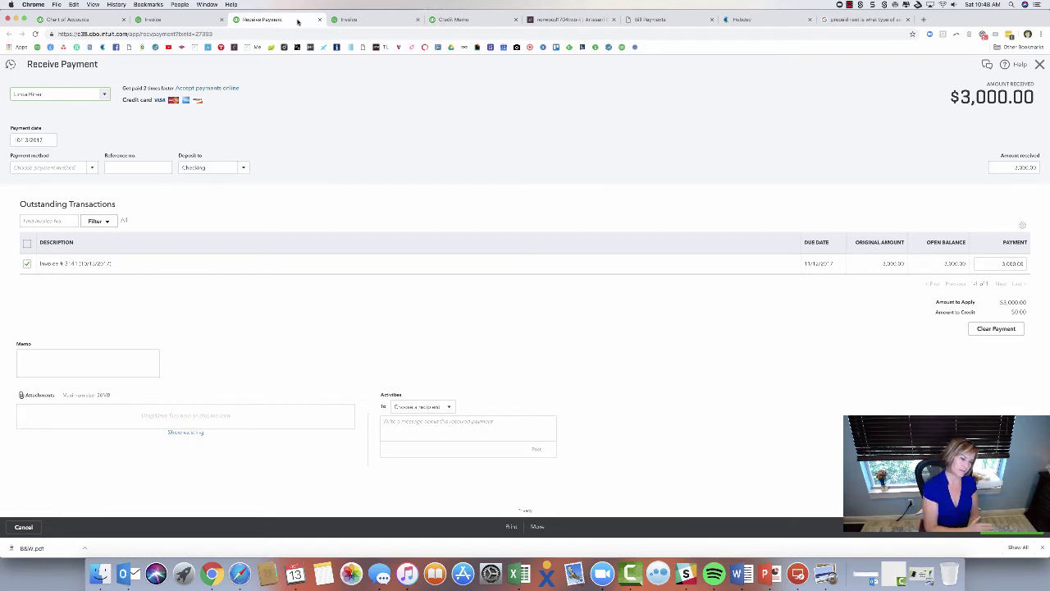
{"action": "left_click", "coordinate": [351, 20]}
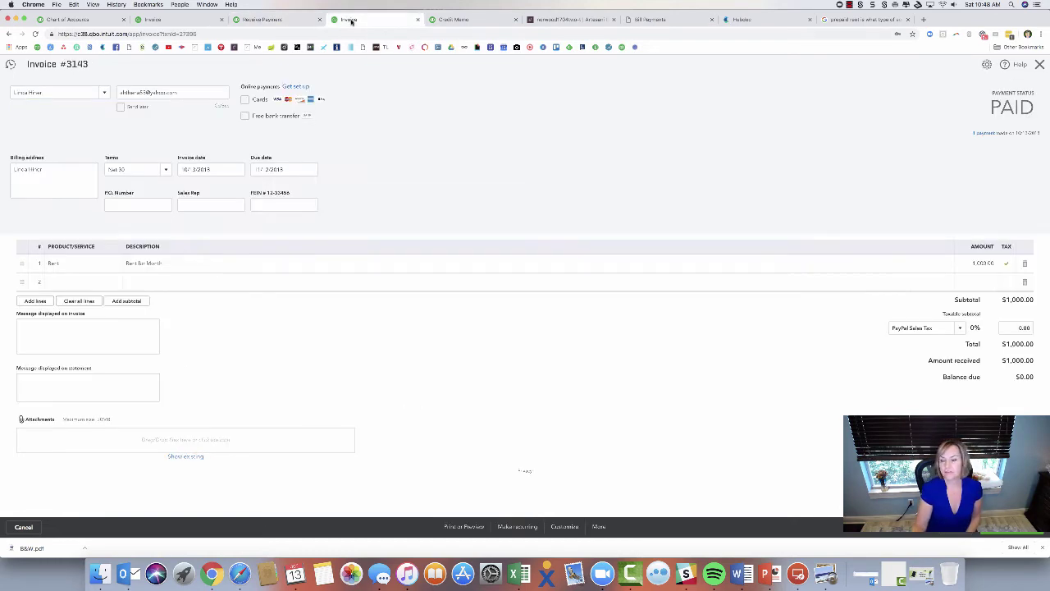
{"action": "left_click", "coordinate": [456, 18]}
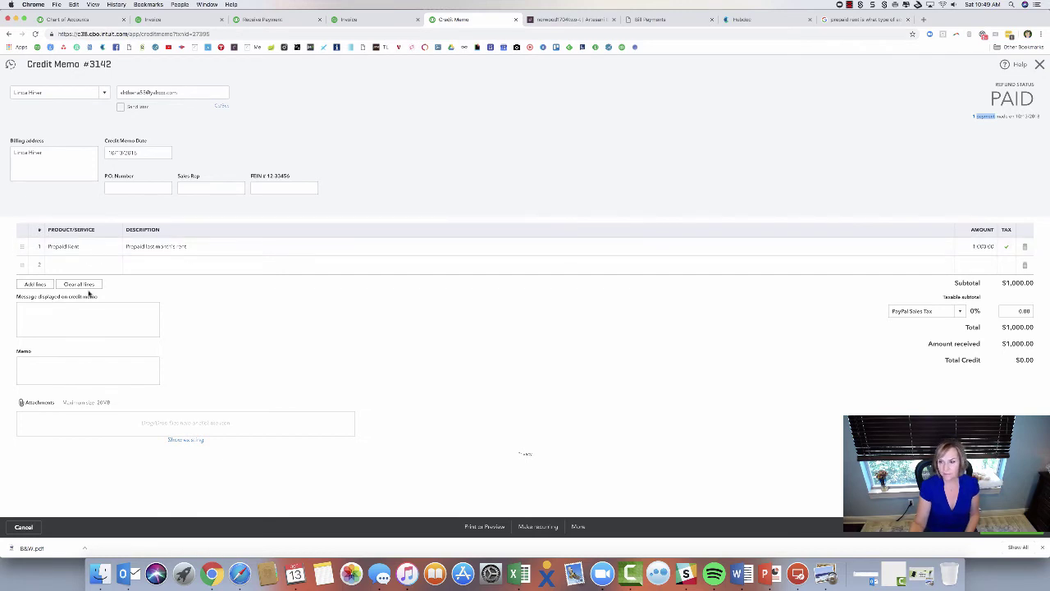
- View the payment that applies the credit memo to the rent invoice, and close it
{"action": "left_click", "coordinate": [984, 117]}
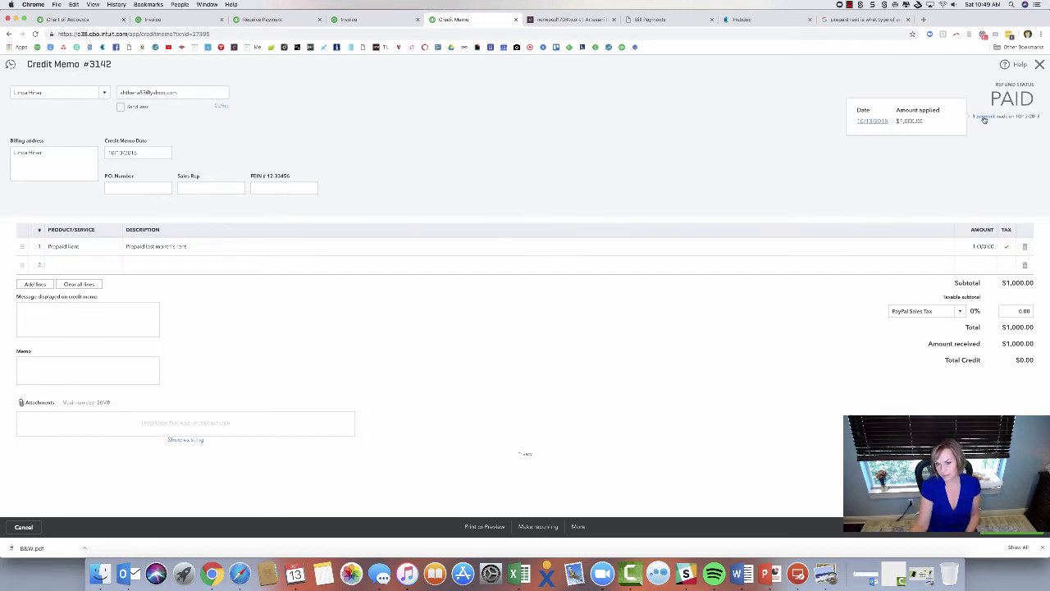
{"action": "left_click", "coordinate": [873, 122]}
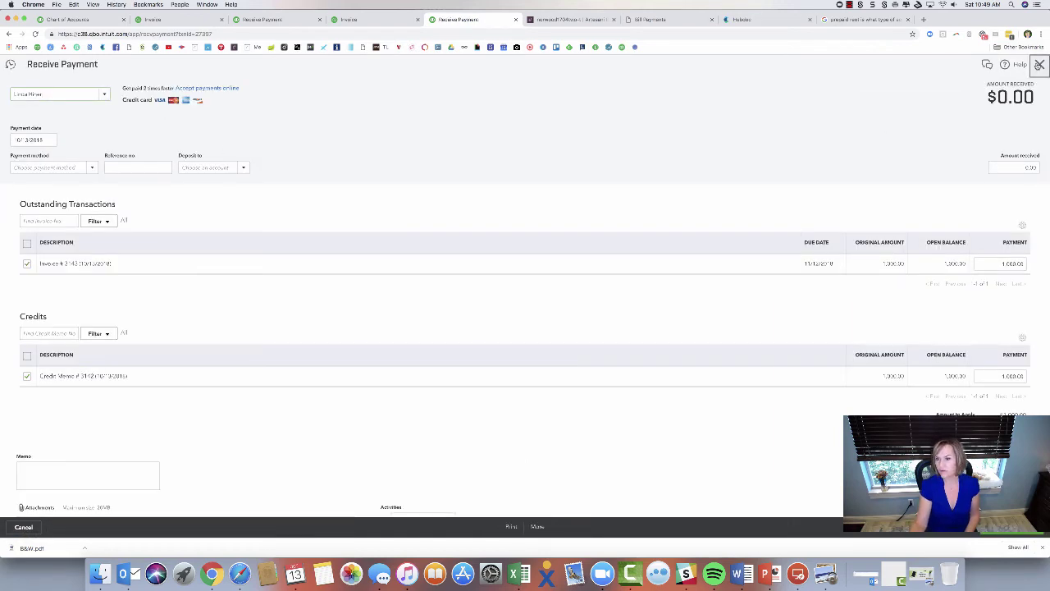
{"action": "left_click", "coordinate": [1039, 65]}
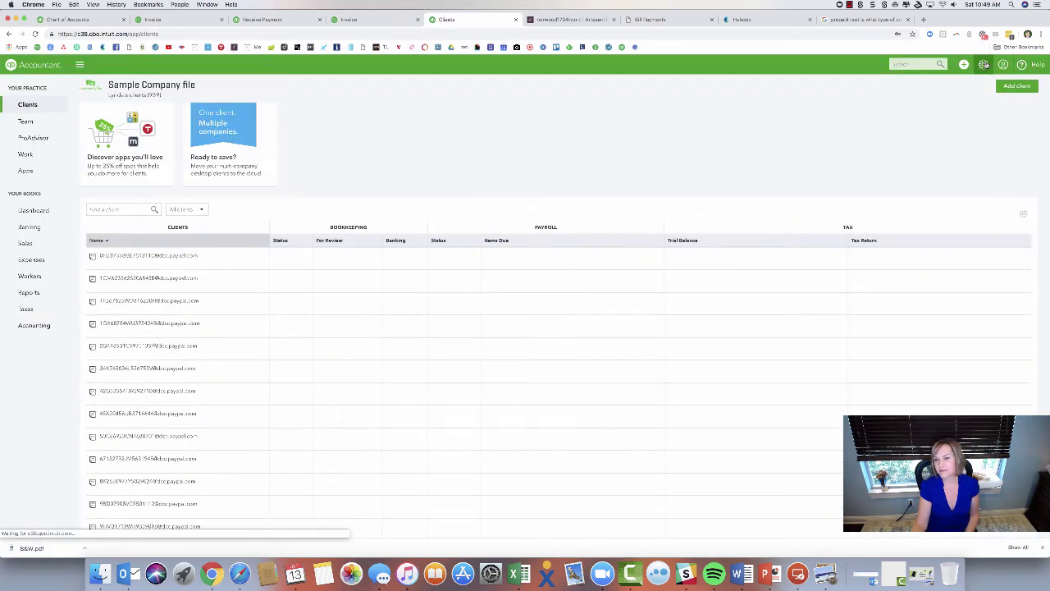
- Search products and services for "prepa", open the Prepaid Rent service to check its income account, and save it
{"action": "left_click", "coordinate": [984, 65]}
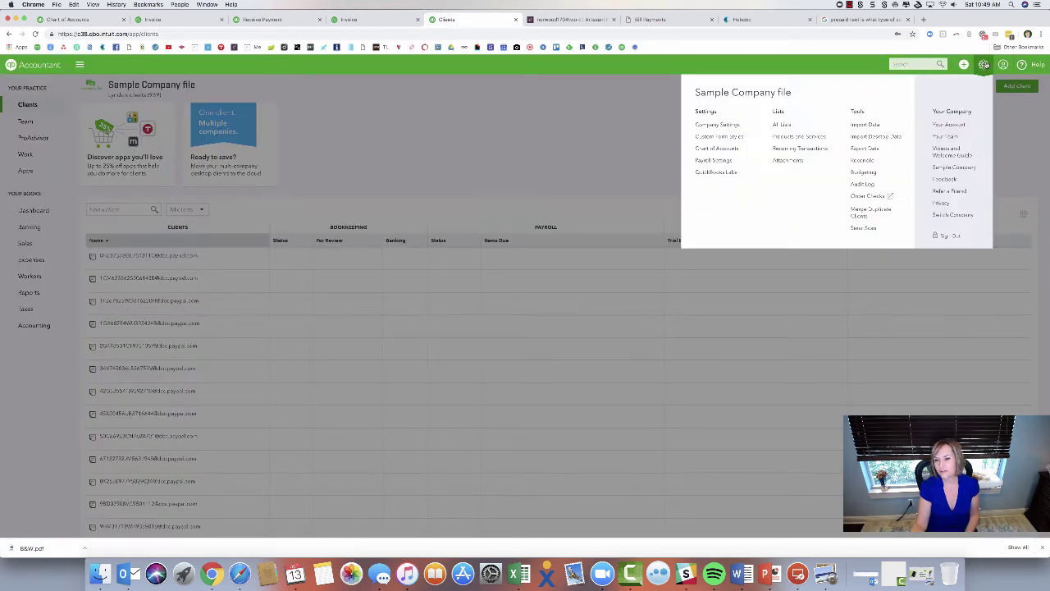
{"action": "left_click", "coordinate": [790, 140]}
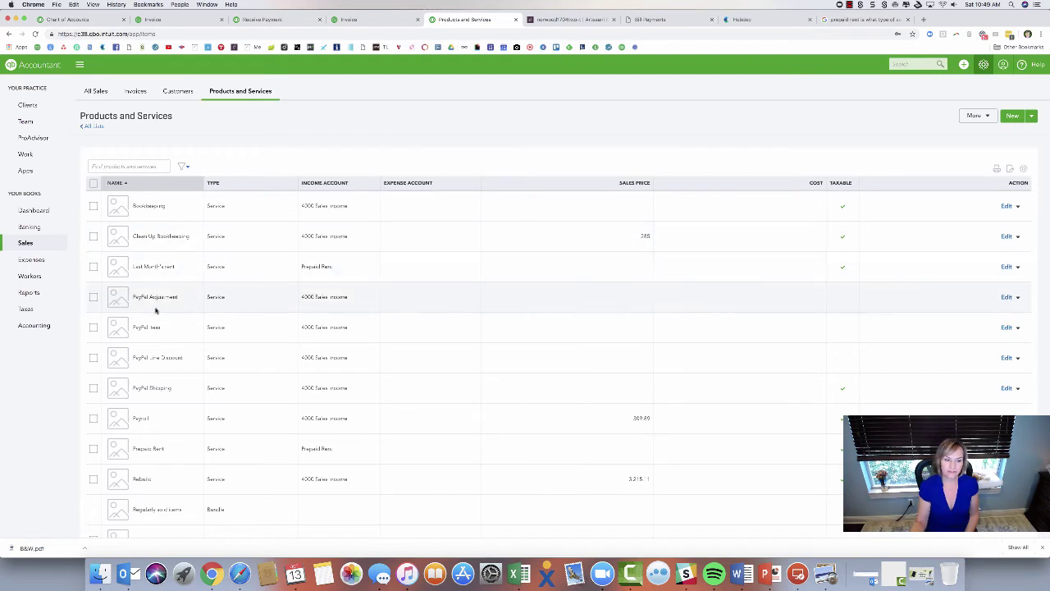
{"action": "left_click", "coordinate": [127, 167]}
{"action": "type", "text": "prepa"}
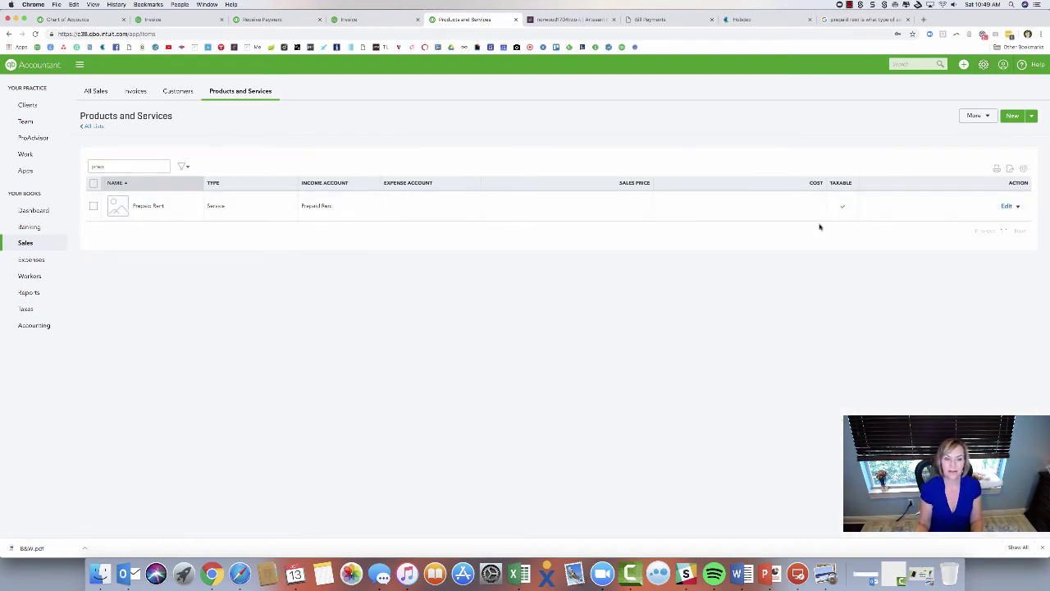
{"action": "left_click", "coordinate": [1009, 206]}
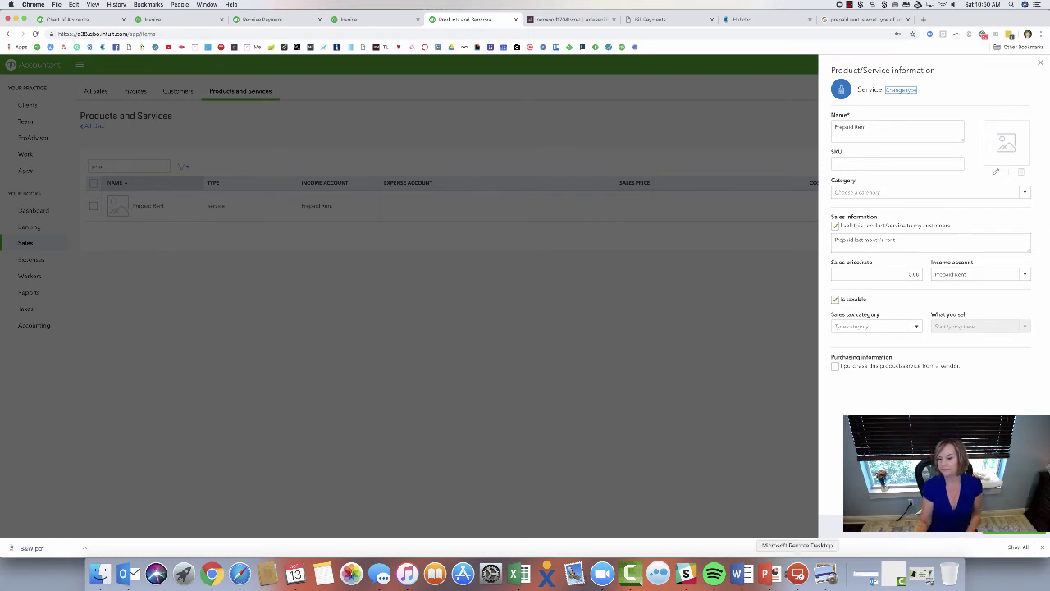
{"action": "left_click", "coordinate": [1014, 536]}
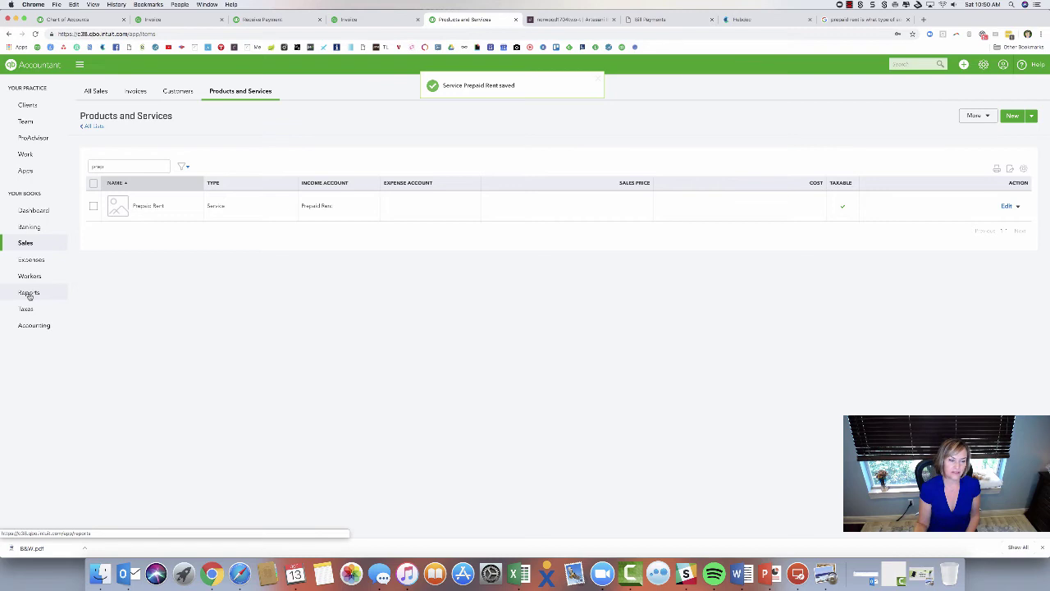
- Run the Balance Sheet report and open the transactions behind the Prepaid Rent balance
{"action": "left_click", "coordinate": [29, 294]}
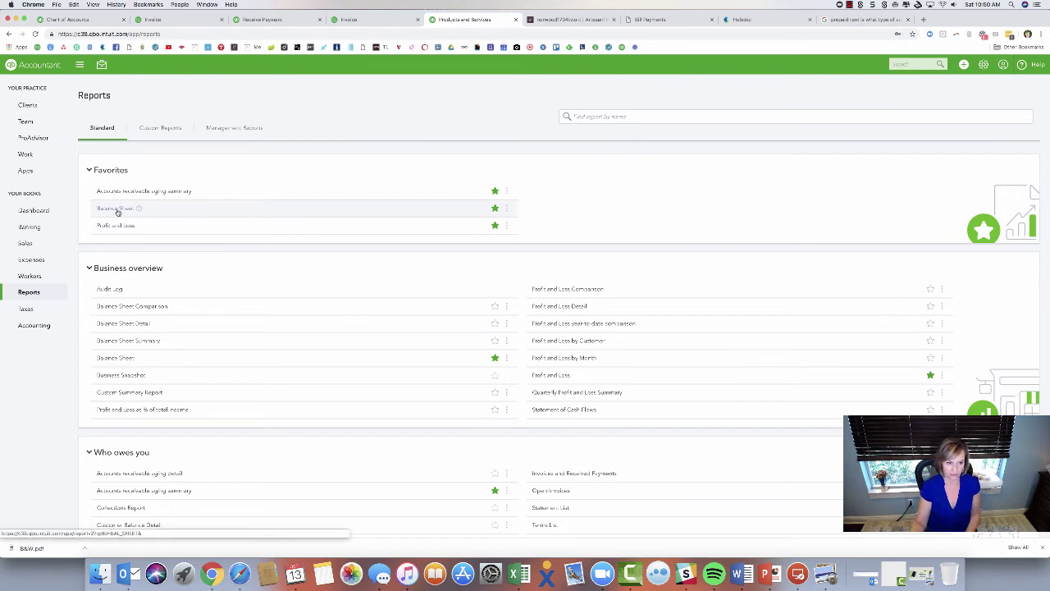
{"action": "left_click", "coordinate": [119, 210]}
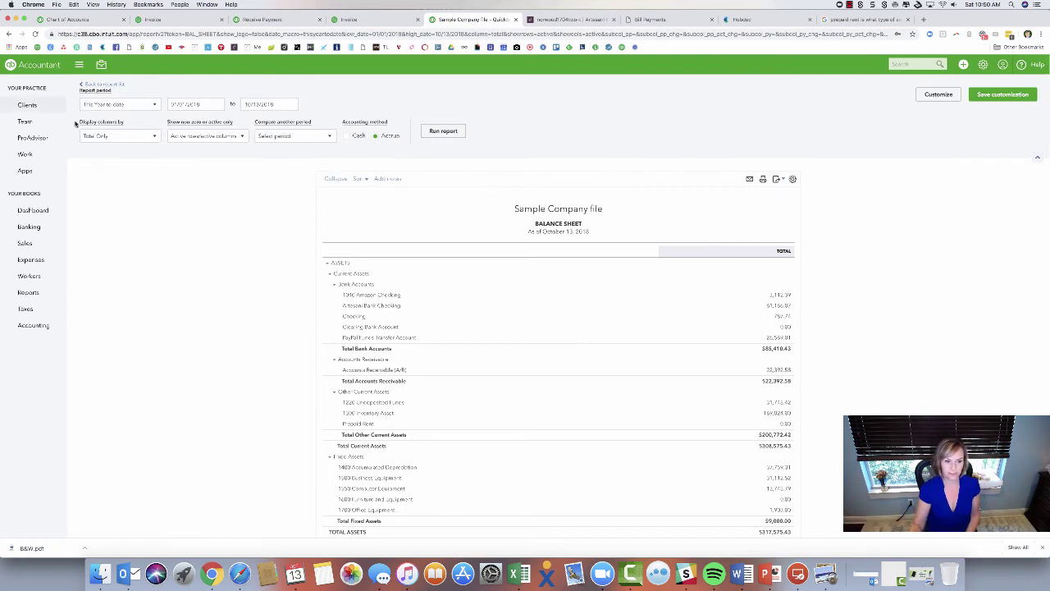
{"action": "scroll", "coordinate": [737, 348], "scroll_direction": "down", "scroll_amount": 2}
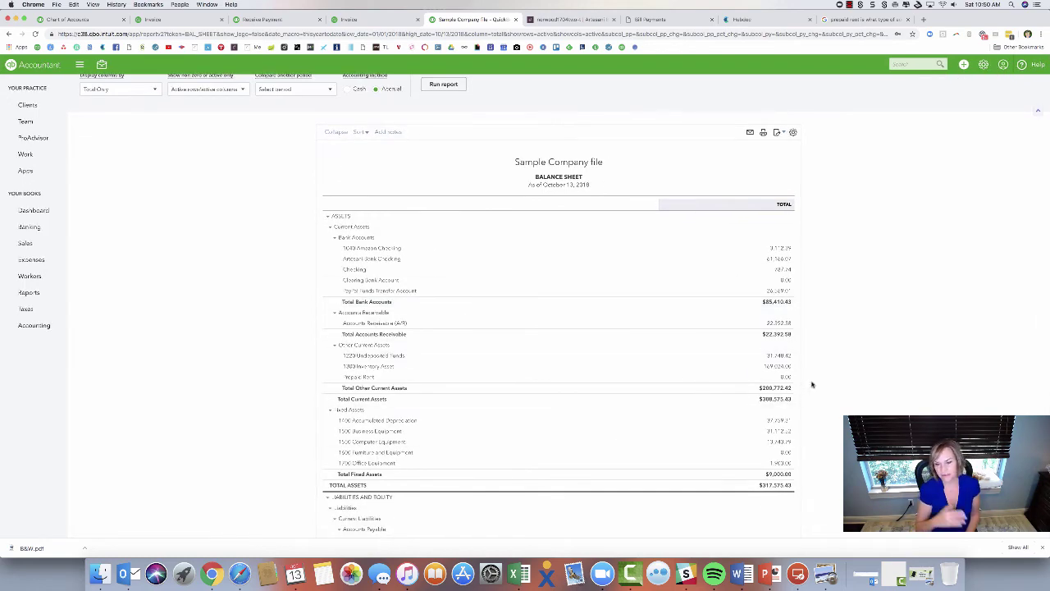
{"action": "left_click", "coordinate": [786, 378]}
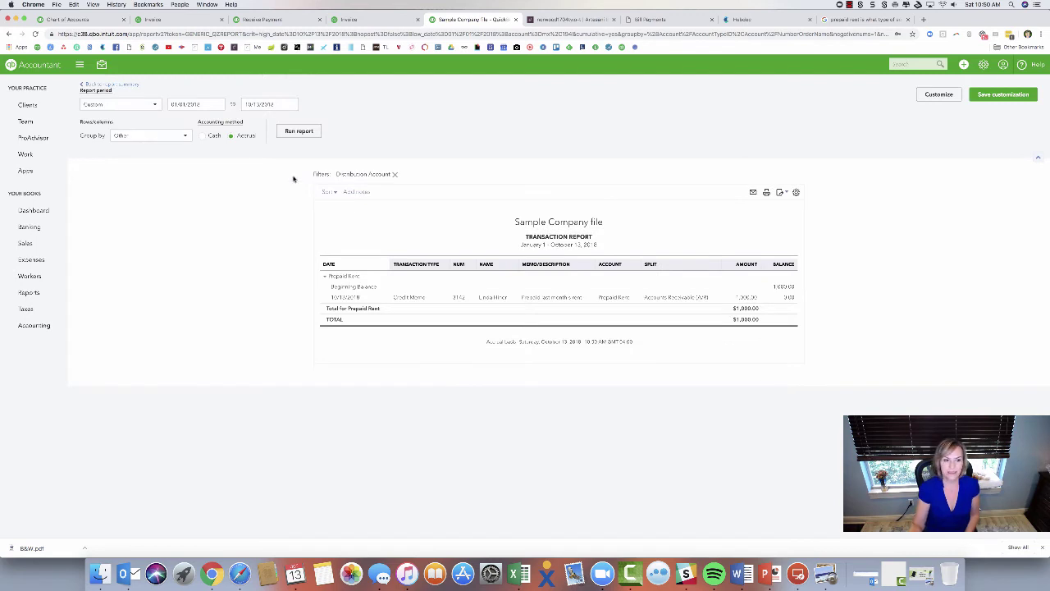
- Rerun the Prepaid Rent transaction report for All Dates, view the invoice listed in it, and close the invoice
{"action": "left_click", "coordinate": [156, 107]}
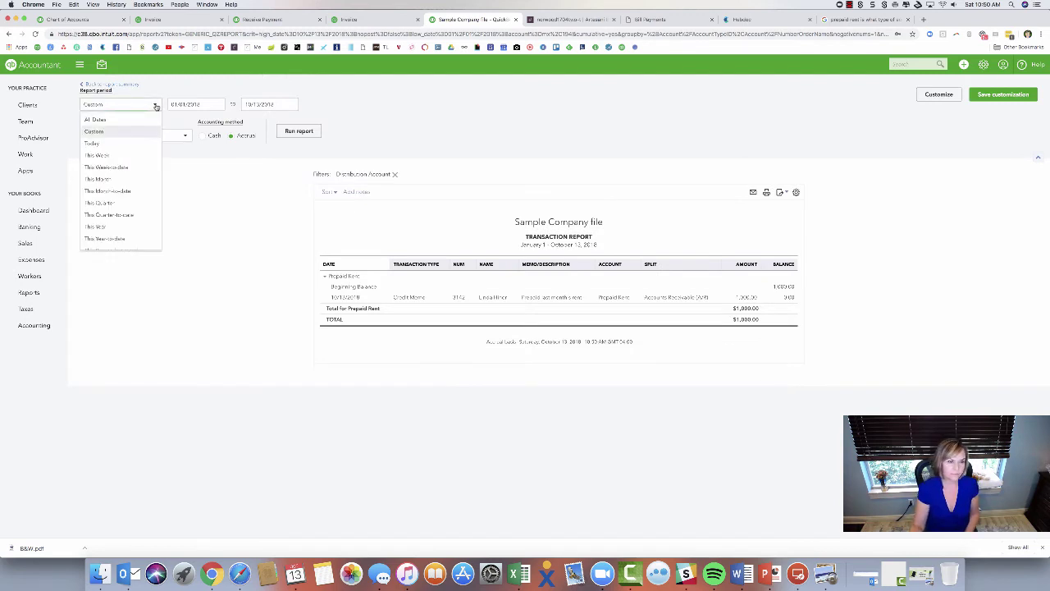
{"action": "left_click", "coordinate": [99, 122]}
{"action": "left_click", "coordinate": [294, 133]}
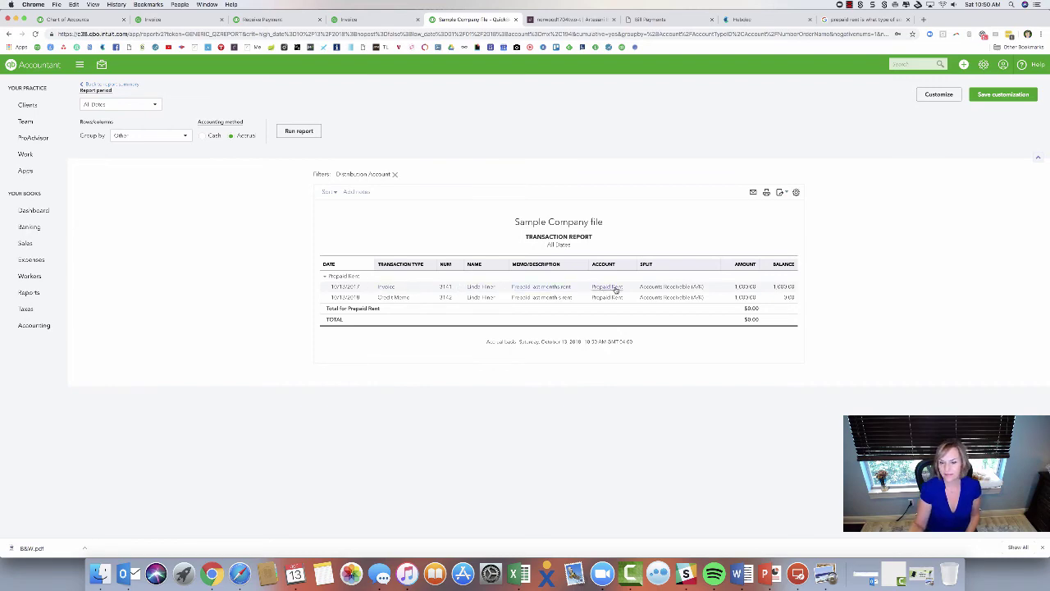
{"action": "left_click", "coordinate": [518, 287]}
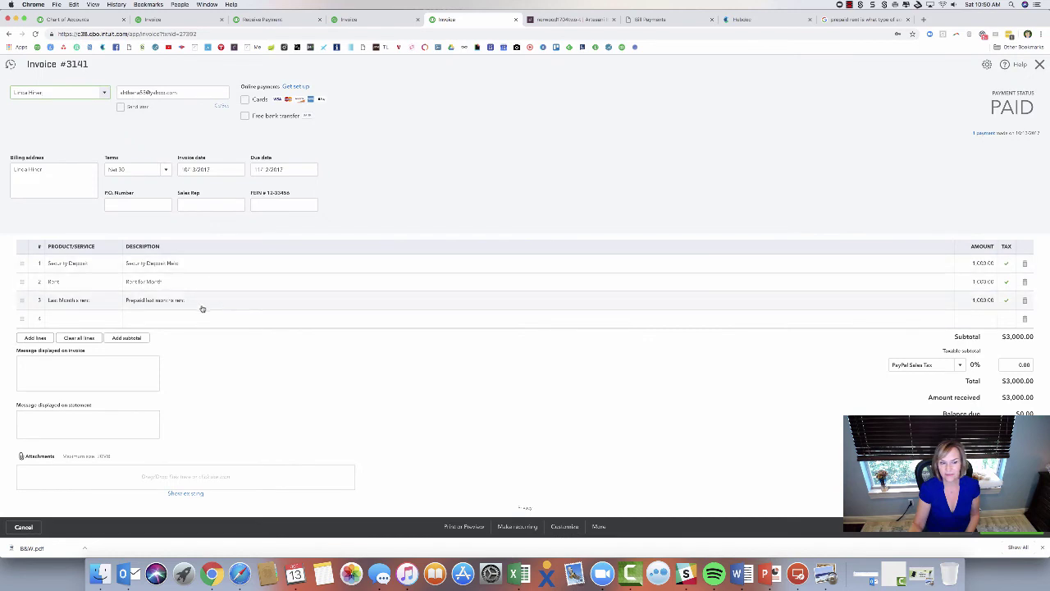
{"action": "left_click", "coordinate": [1039, 64]}
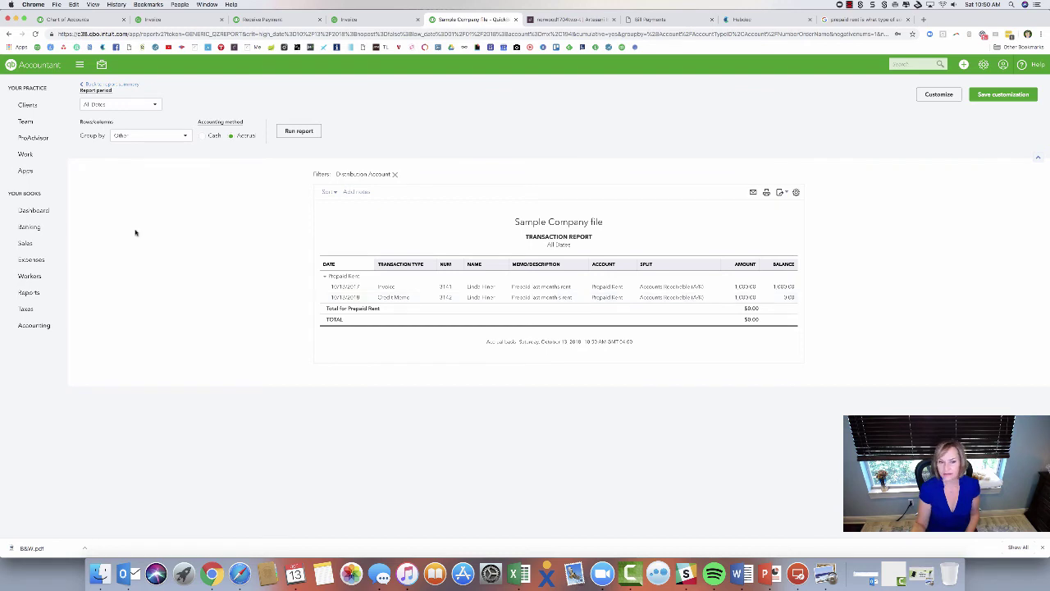
- Run the Profit and Loss report and open the transactions behind the Rental Income total
{"action": "left_click", "coordinate": [26, 292]}
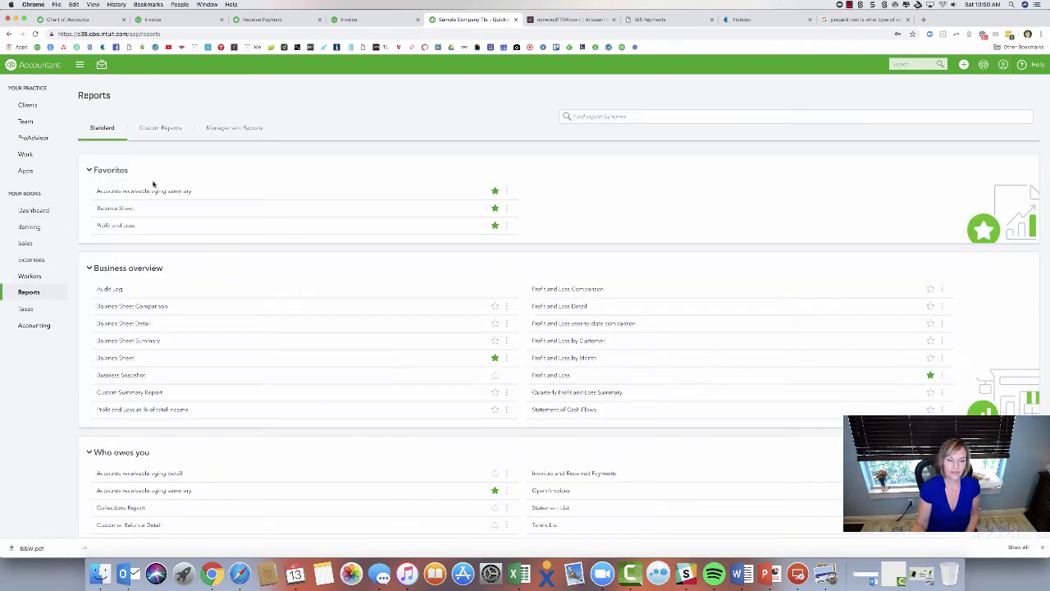
{"action": "left_click", "coordinate": [123, 225]}
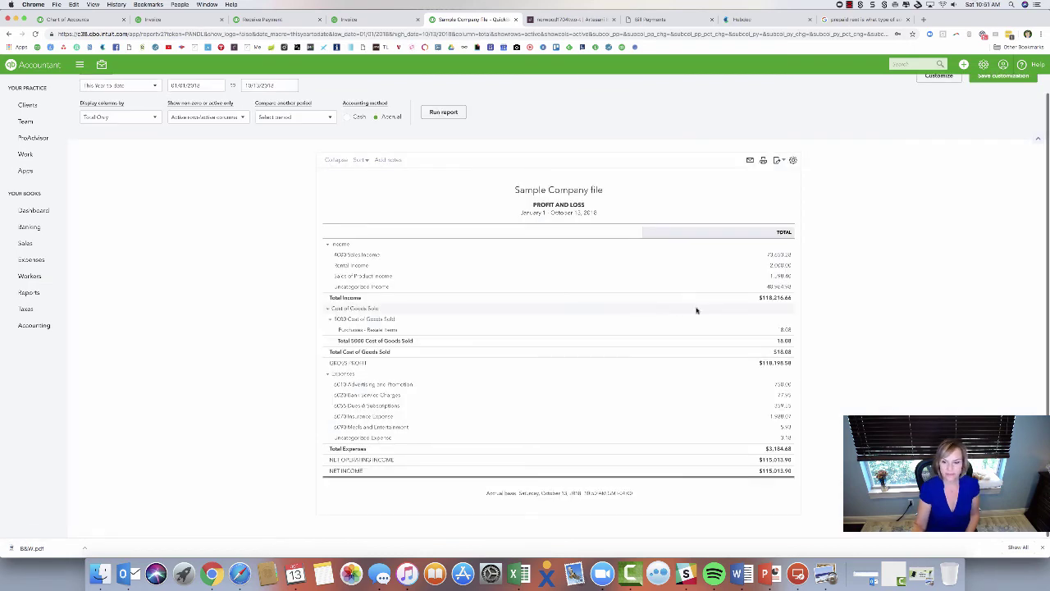
{"action": "left_click", "coordinate": [779, 265]}
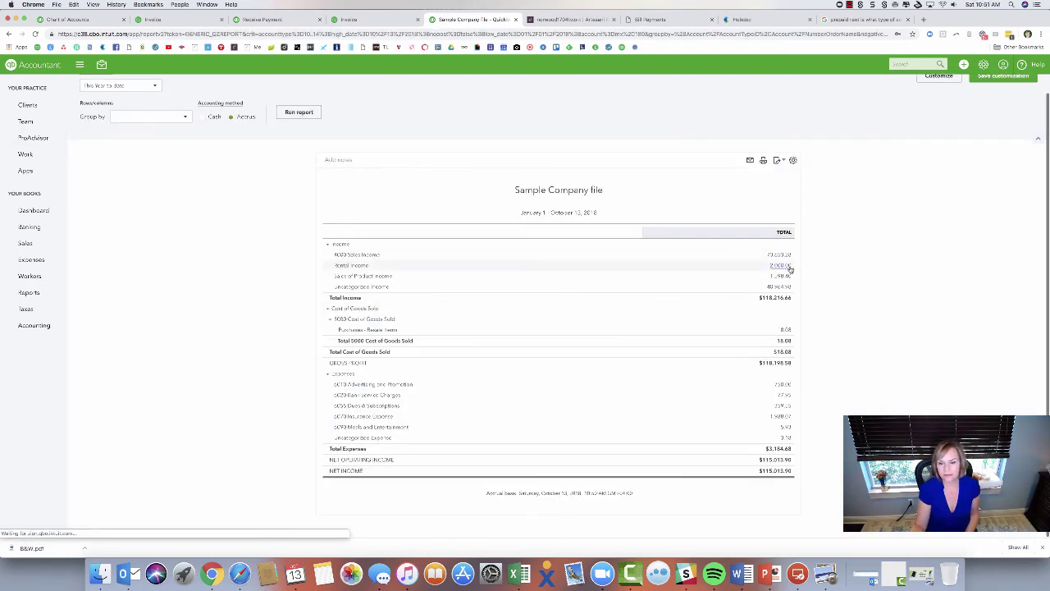